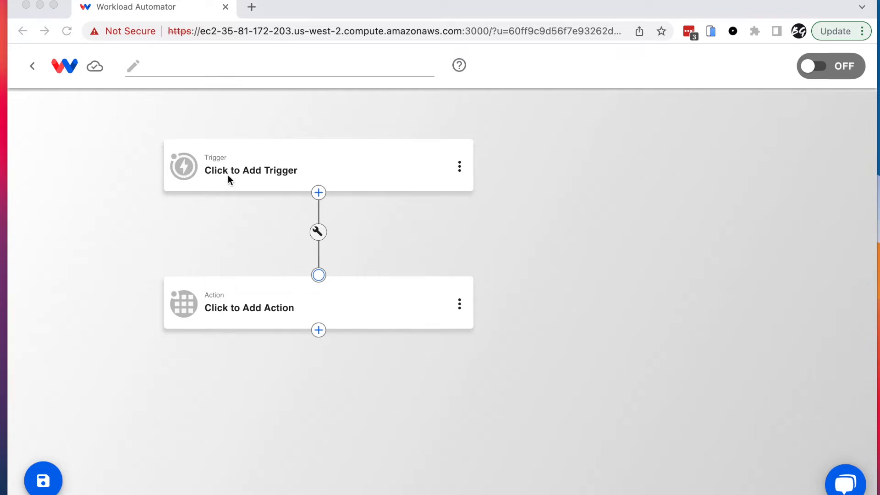
Step: Set the workflow trigger to Zoho Forms with the New Form Entry event and proceed to account selection
click(348, 174)
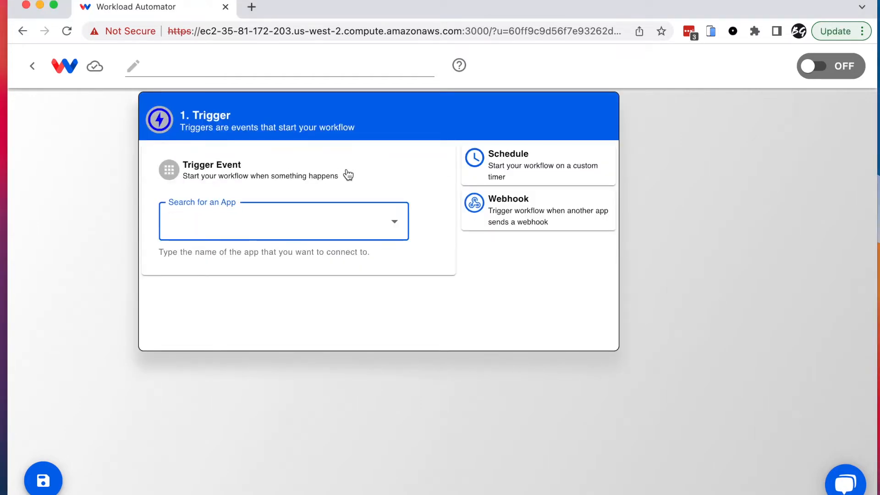
click(218, 222)
text(zoho forms)
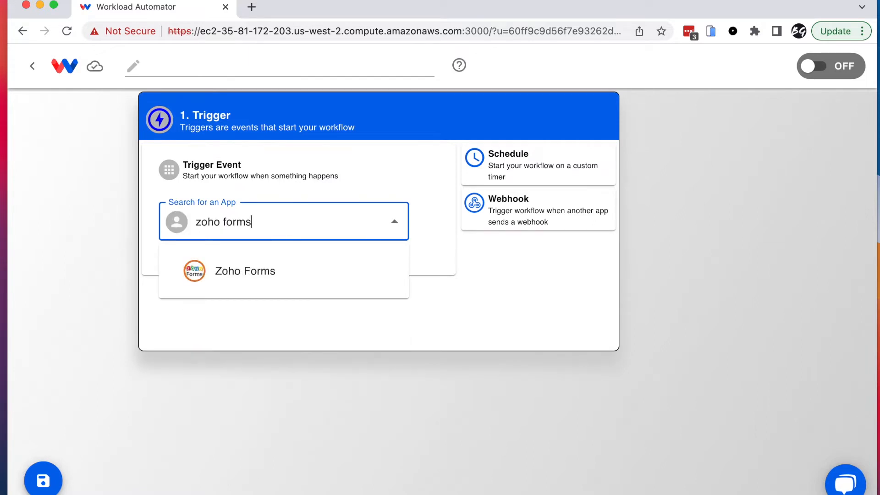
click(215, 286)
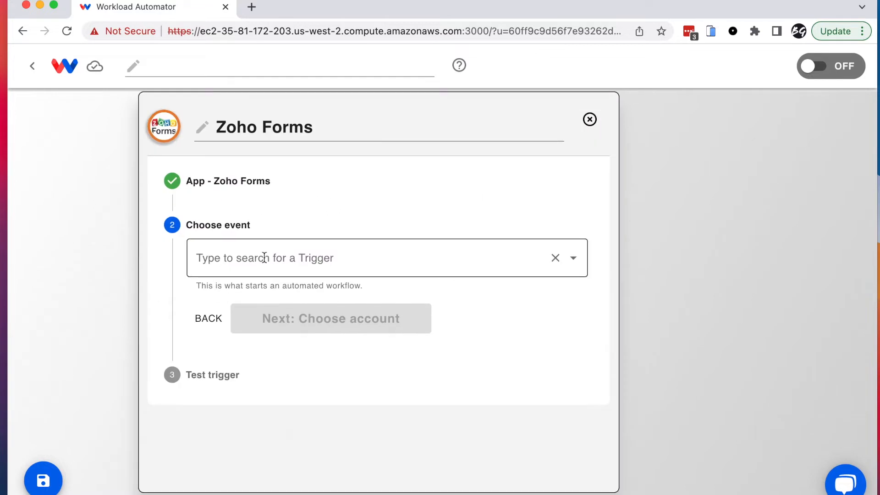
click(262, 258)
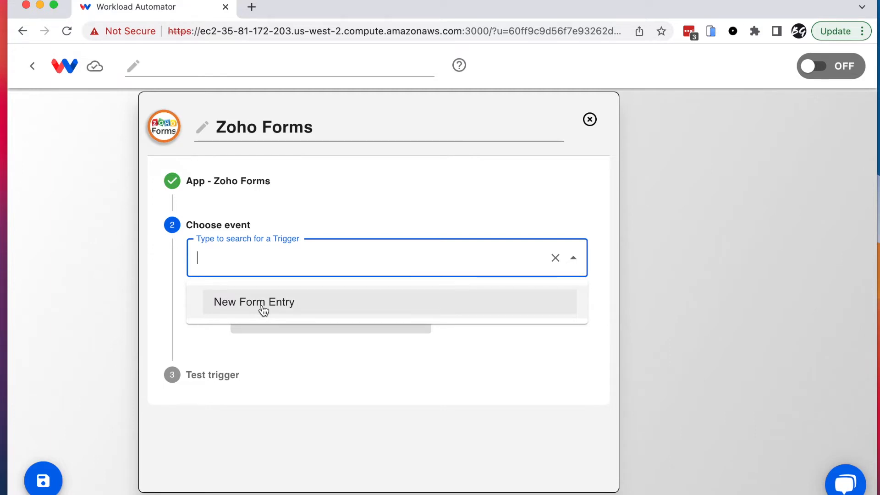
click(287, 309)
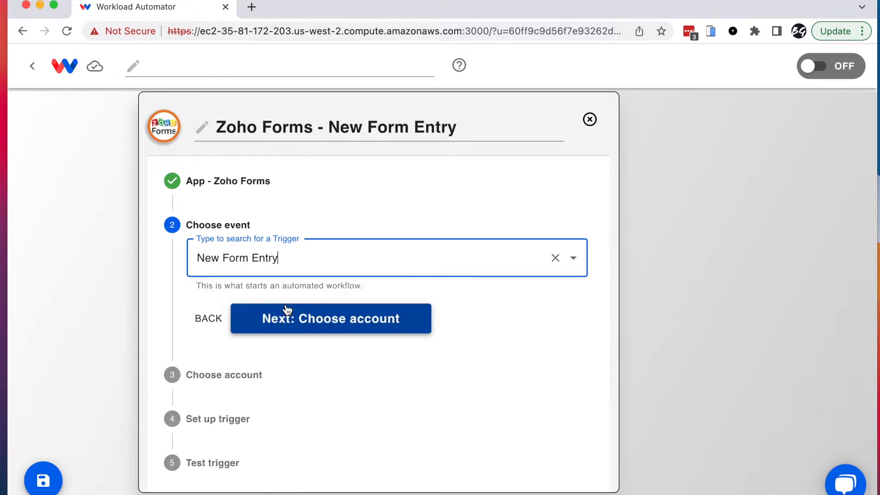
click(316, 326)
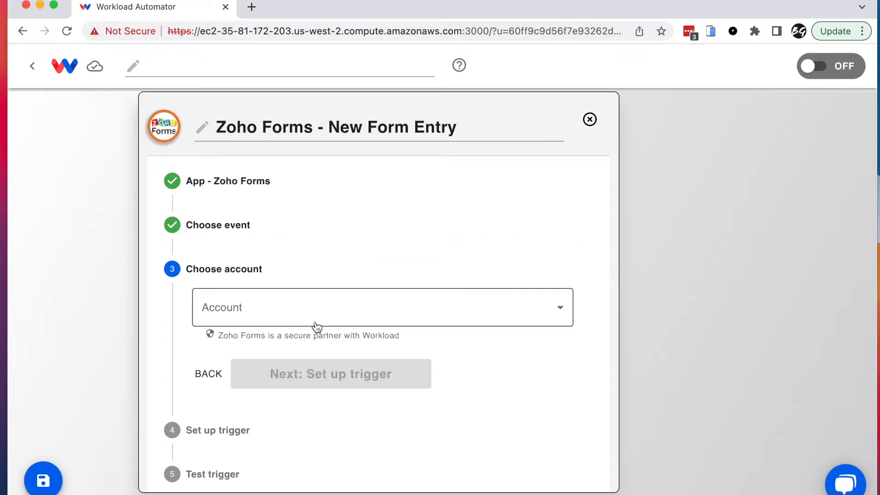
Step: Use the Zoho Forms - #2 account for the trigger and continue to the trigger setup
click(252, 320)
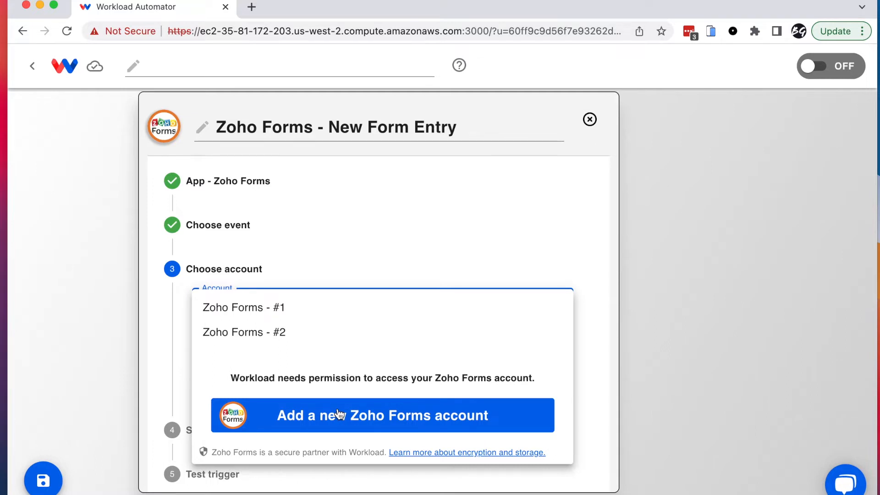
click(251, 331)
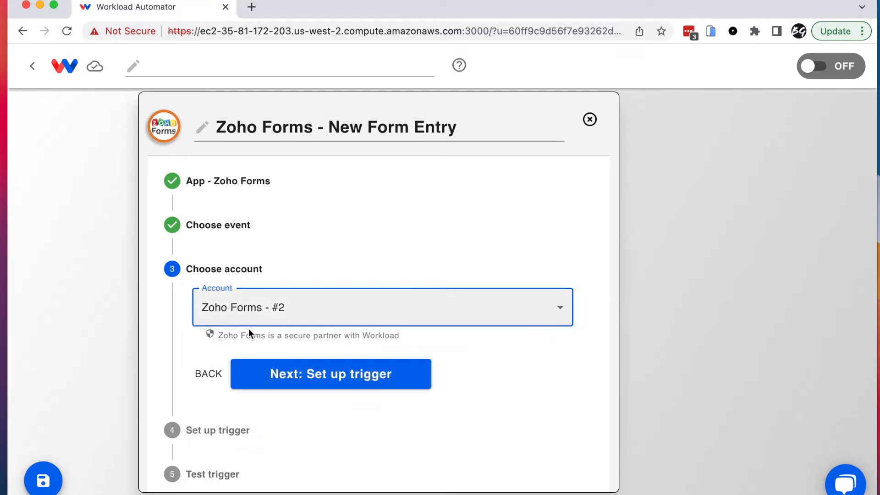
click(325, 384)
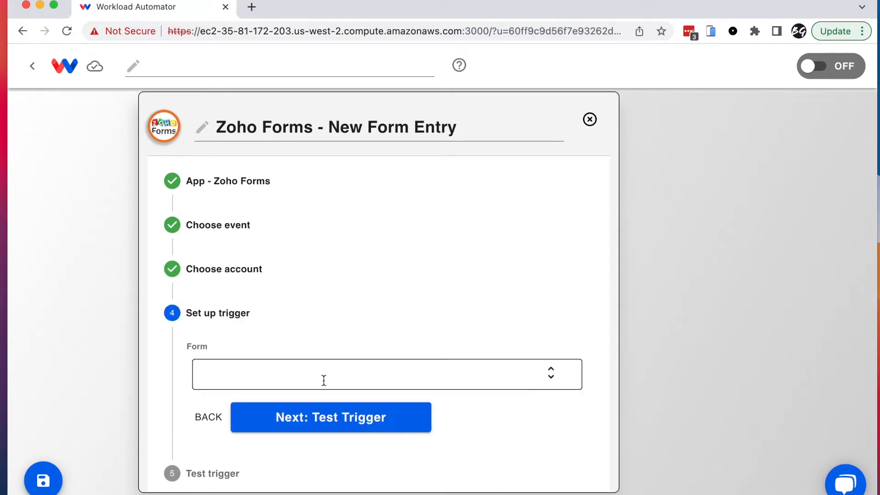
Step: Select Big Man Test as the trigger's form and start the trigger test
click(223, 374)
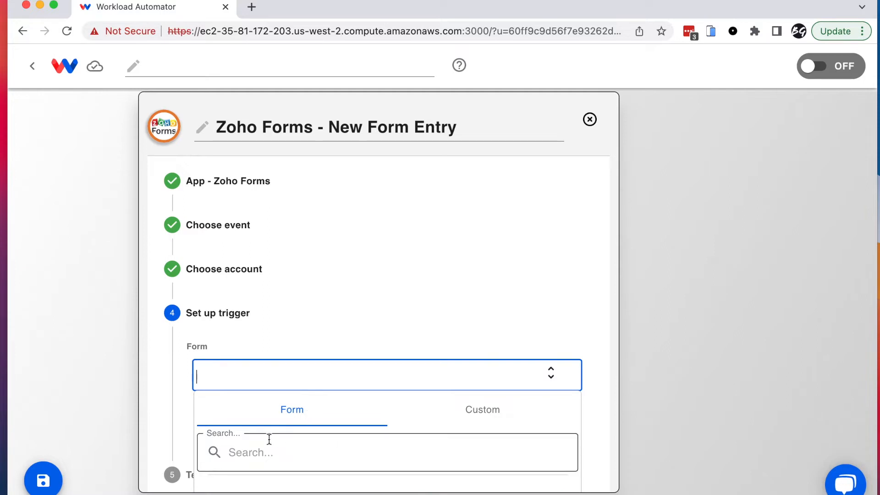
scroll(269, 440, down, 1)
scroll(180, 444, down, 3)
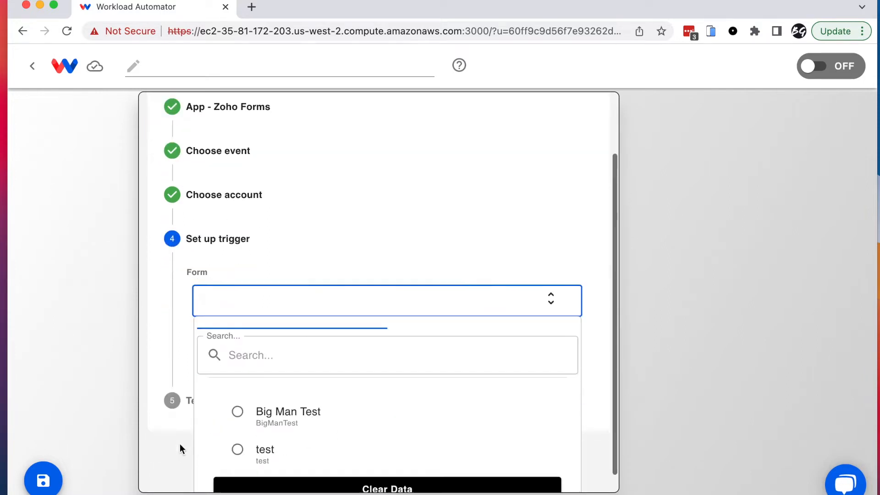
click(265, 395)
click(266, 397)
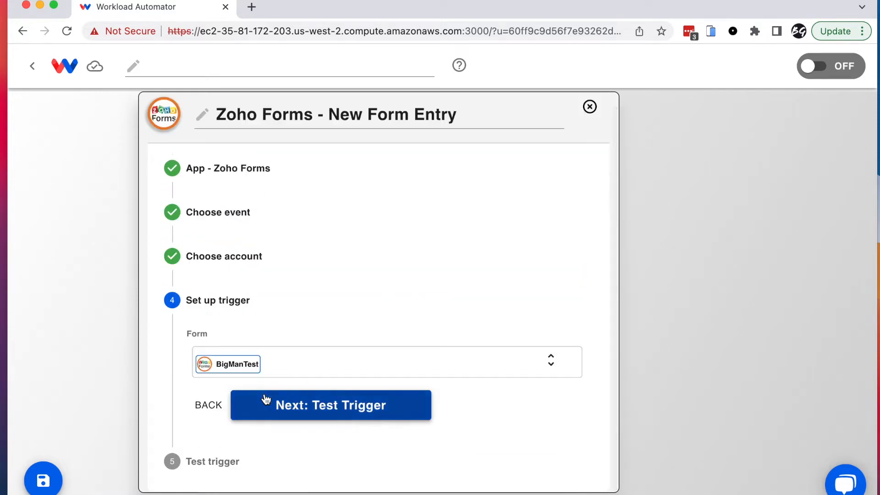
click(338, 410)
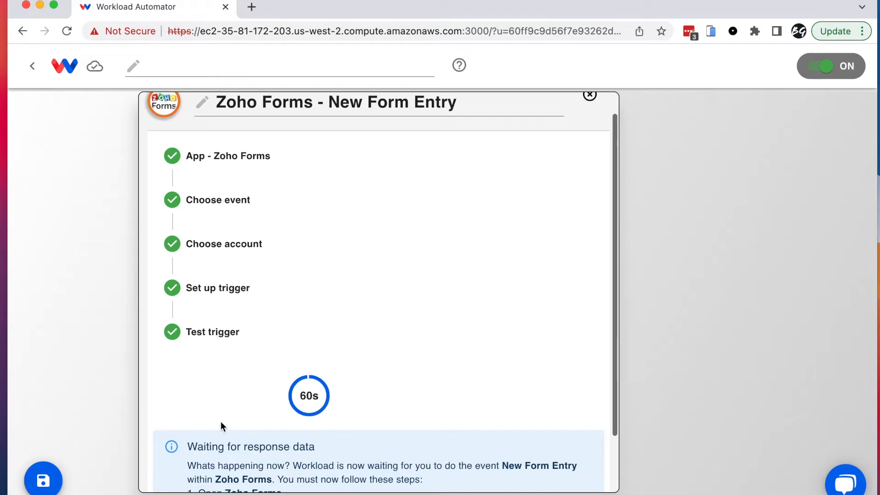
scroll(225, 424, down, 2)
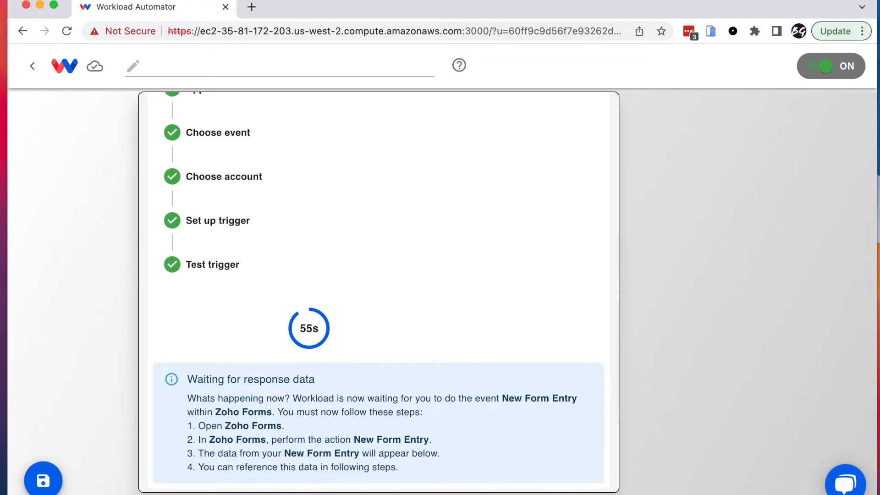
Step: Switch to the Zoho Forms page, start another Big Man Test response, and fill in the email and street address
key(super+Tab)
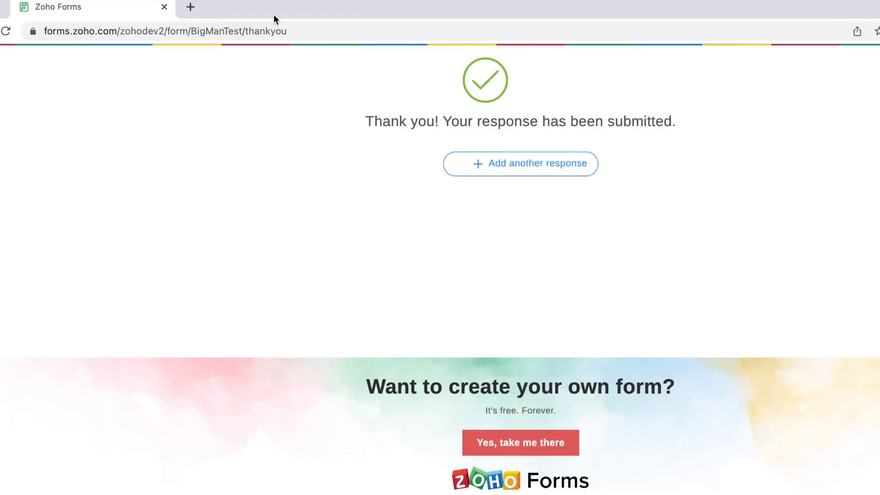
click(512, 169)
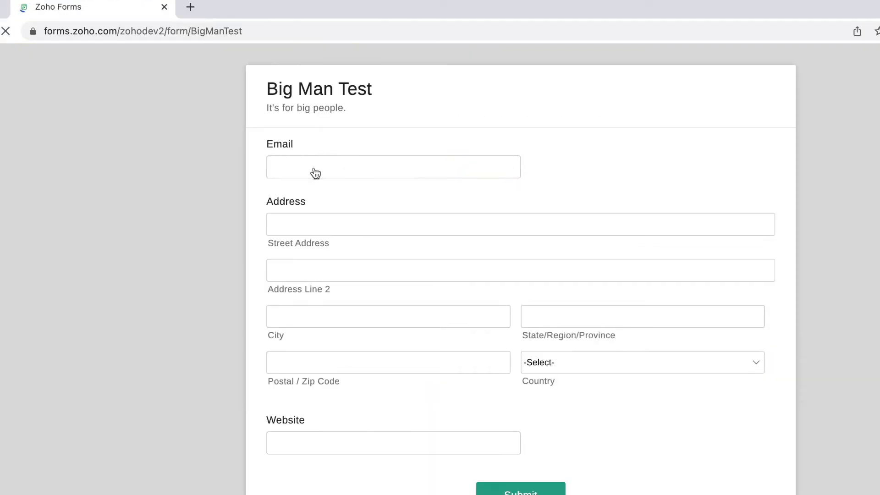
click(313, 169)
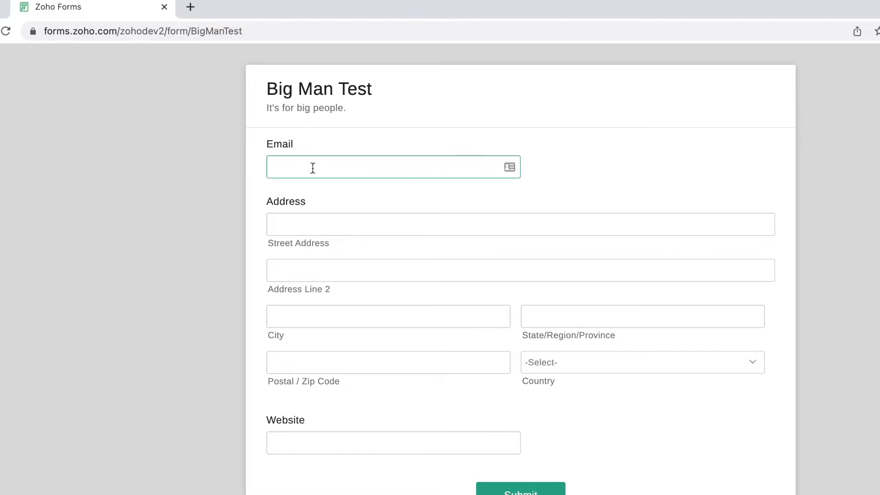
click(371, 273)
click(315, 226)
text(45678 dfghj)
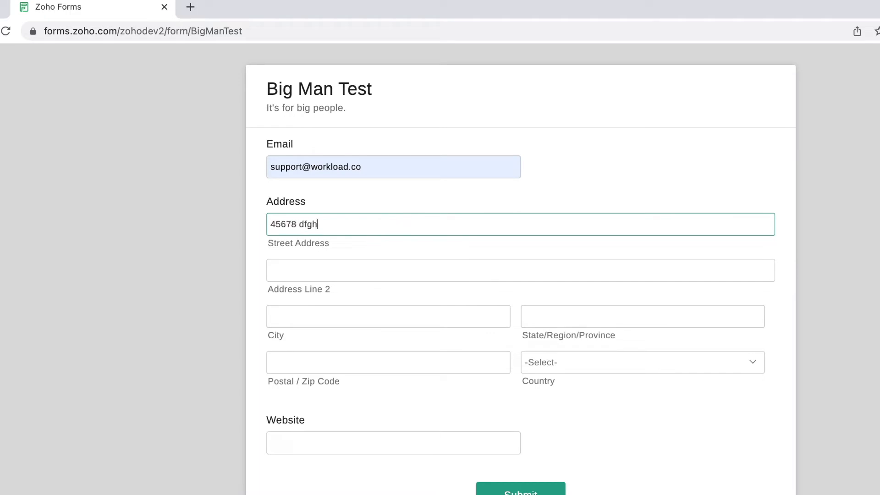
Step: Fill in the city, region and postal code of the response and choose American Samoa as the country
click(314, 321)
text(sdfghjk)
click(556, 322)
text(yy)
click(319, 369)
text(6787657)
click(541, 369)
click(548, 334)
click(294, 438)
text(www.aaa.com)
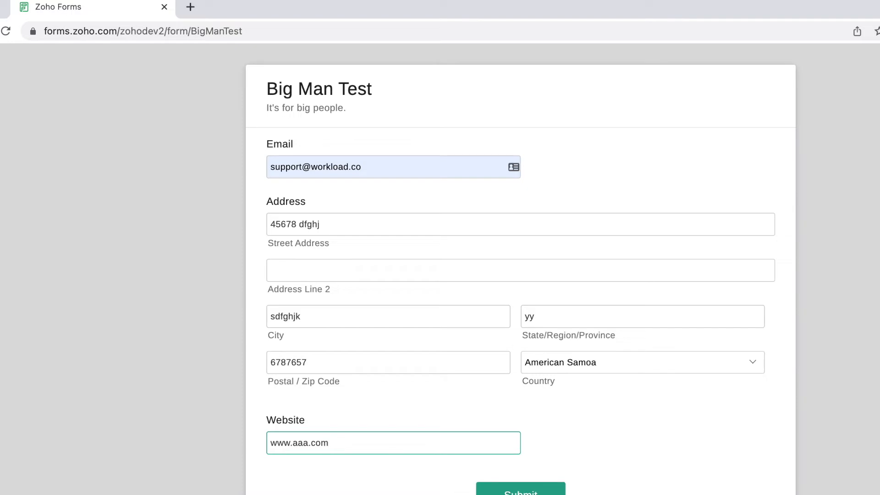
key(Return)
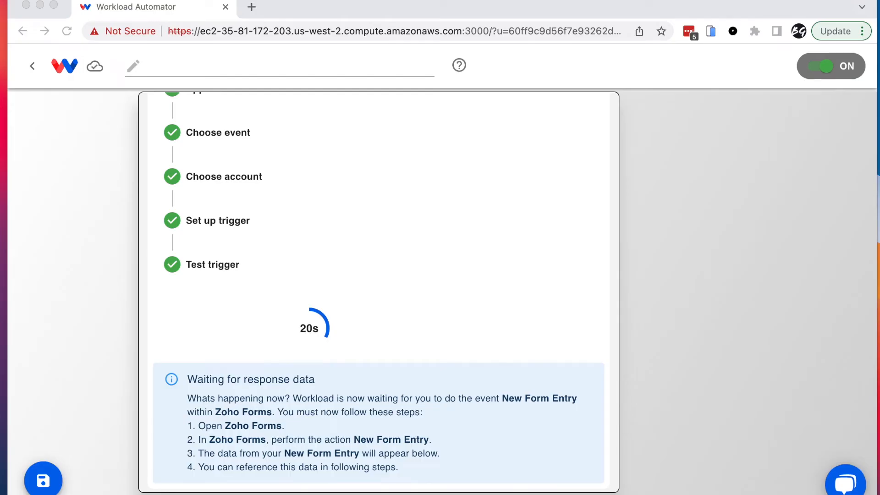
Step: Back in Workload, review the form entry data captured by the trigger test, and save and close the trigger
scroll(379, 292, down, 3)
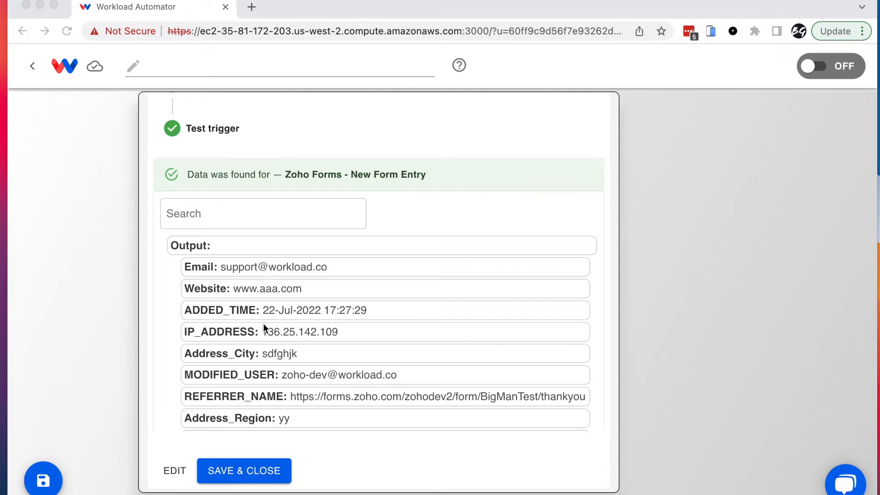
scroll(263, 325, down, 3)
click(242, 471)
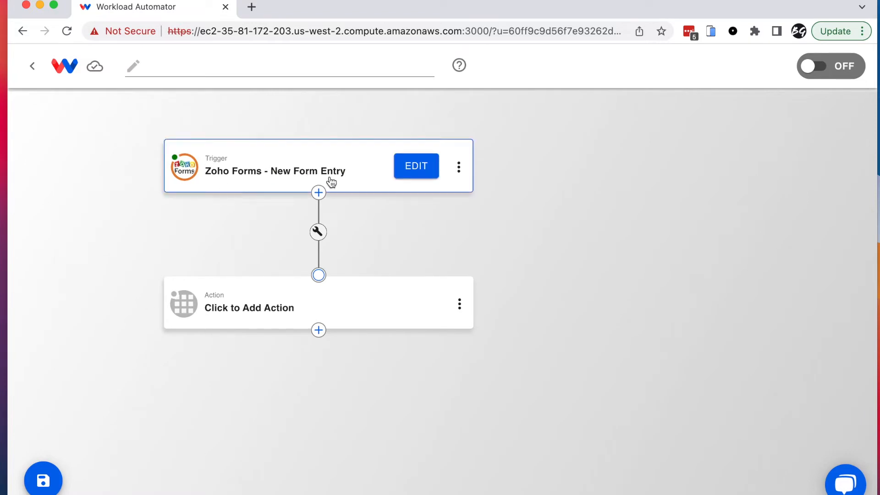
Step: Configure the empty action step with the Send SMS tool and its Send SMS action
click(256, 309)
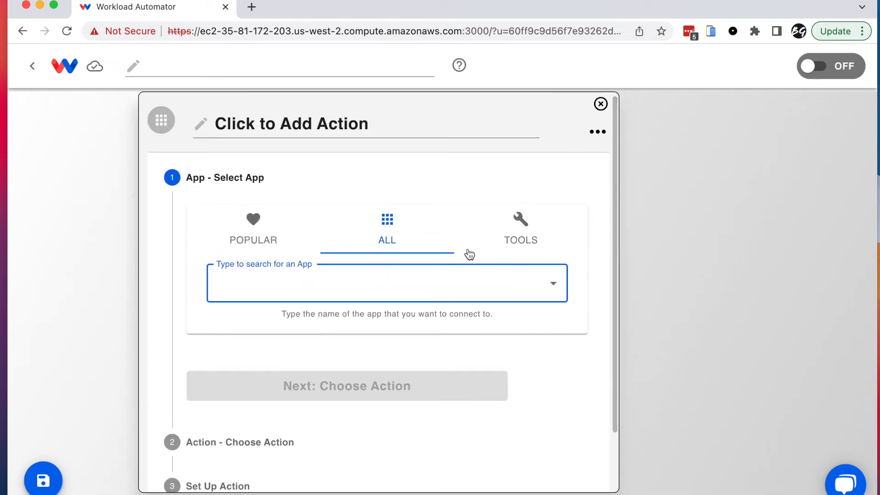
click(520, 229)
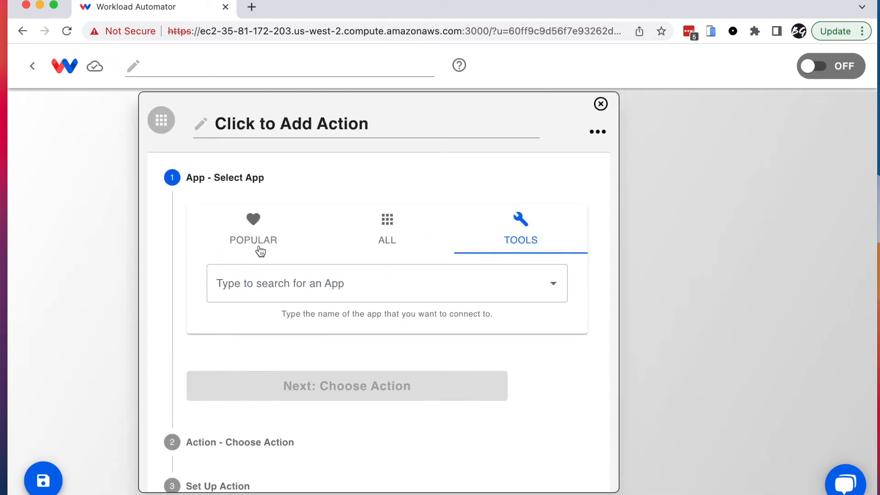
click(379, 226)
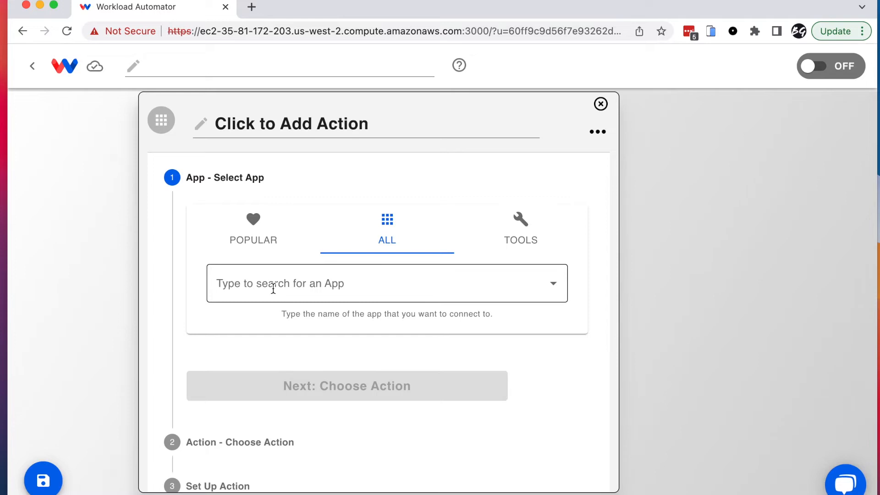
click(521, 218)
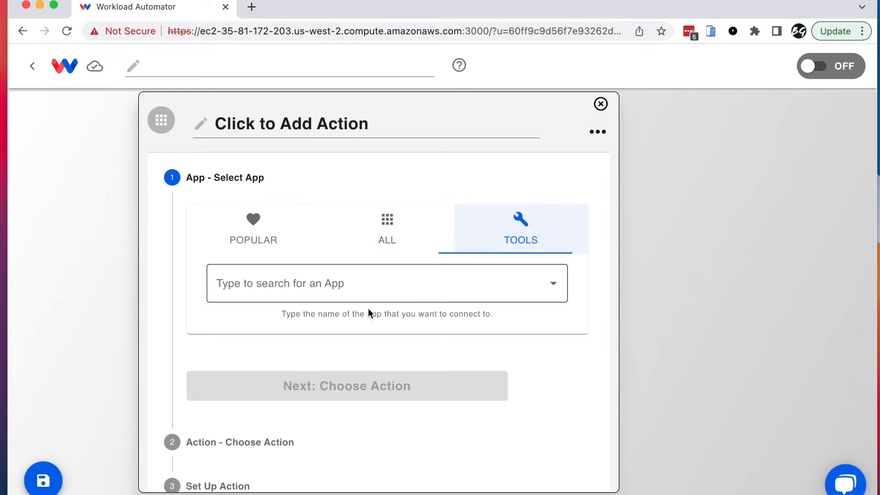
click(253, 291)
scroll(338, 454, down, 5)
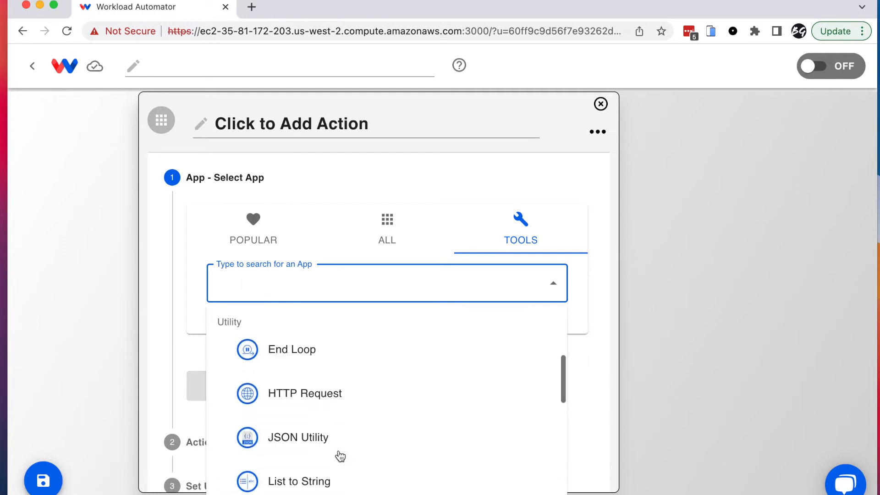
scroll(338, 455, down, 5)
click(304, 481)
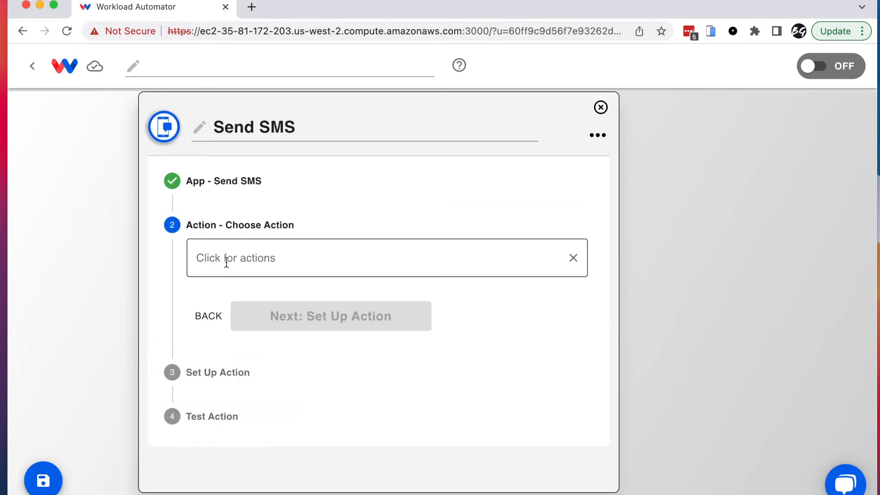
click(234, 258)
click(245, 330)
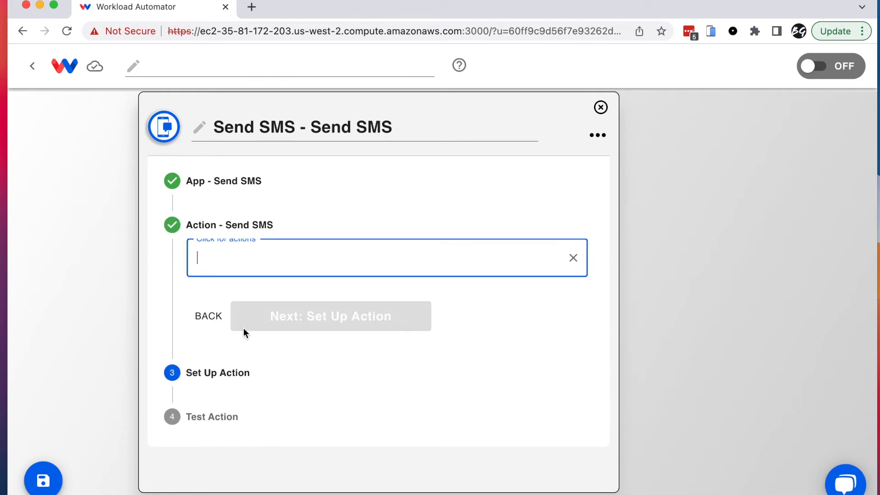
Step: Insert the Address_ZipCode value from the Zoho Forms trigger as the SMS recipient
scroll(297, 344, down, 3)
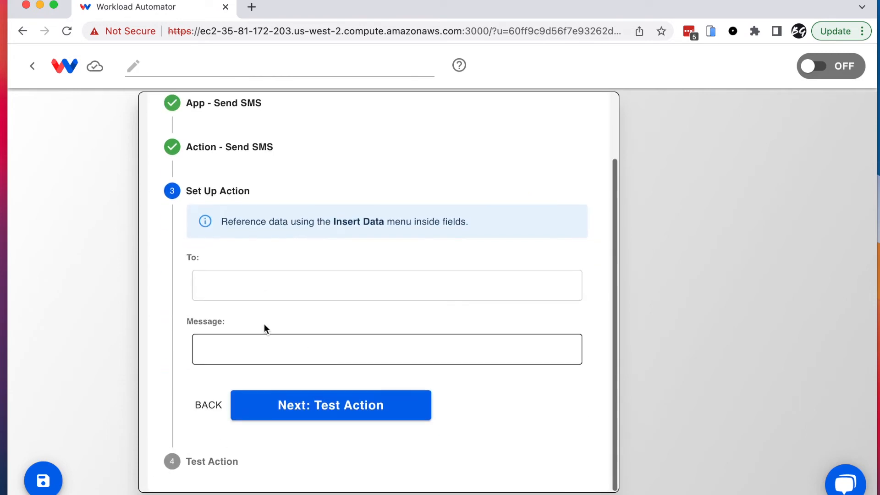
click(239, 289)
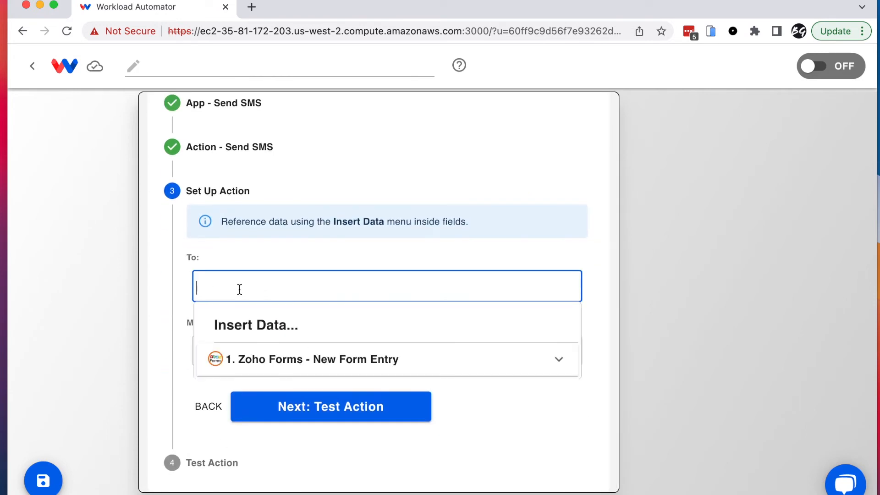
click(310, 362)
scroll(405, 477, down, 4)
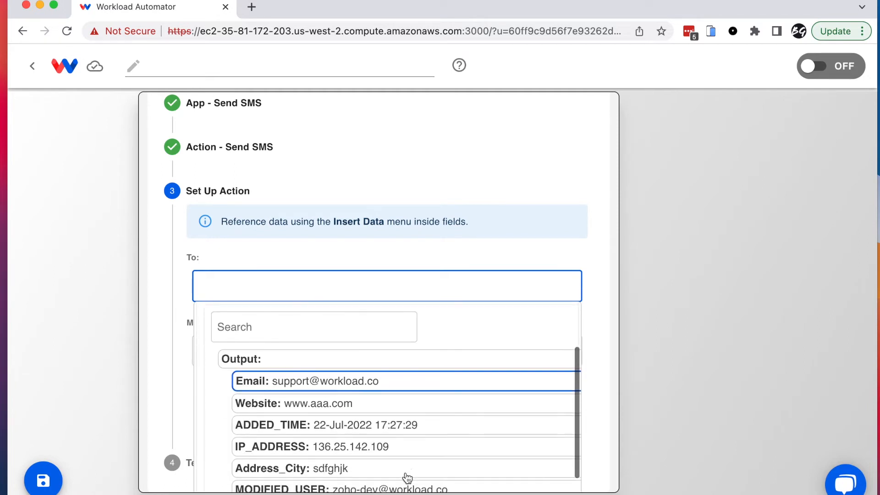
scroll(407, 478, down, 2)
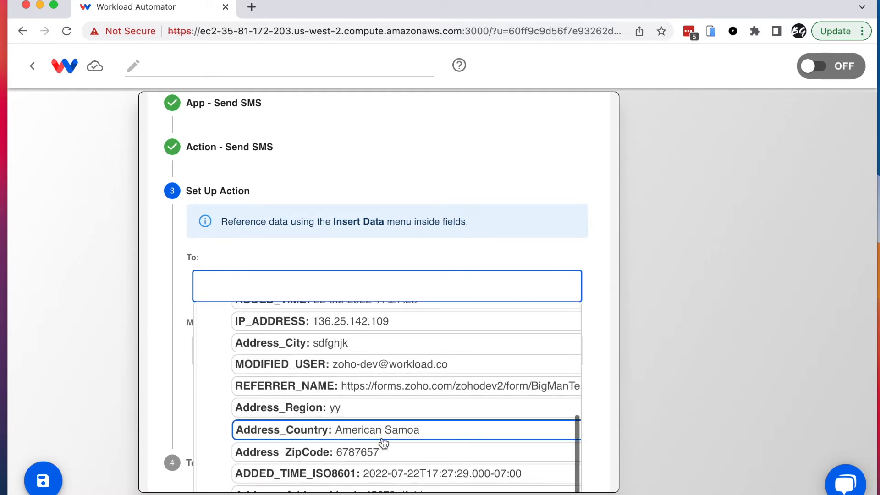
click(352, 454)
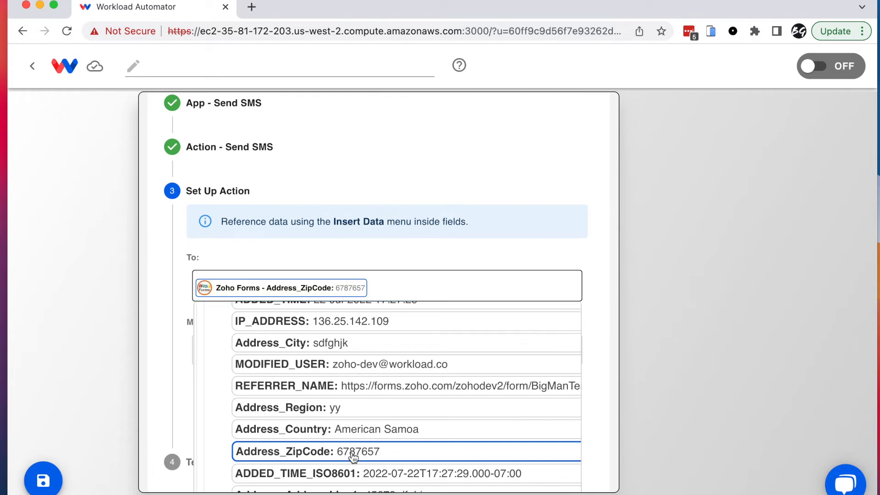
click(160, 328)
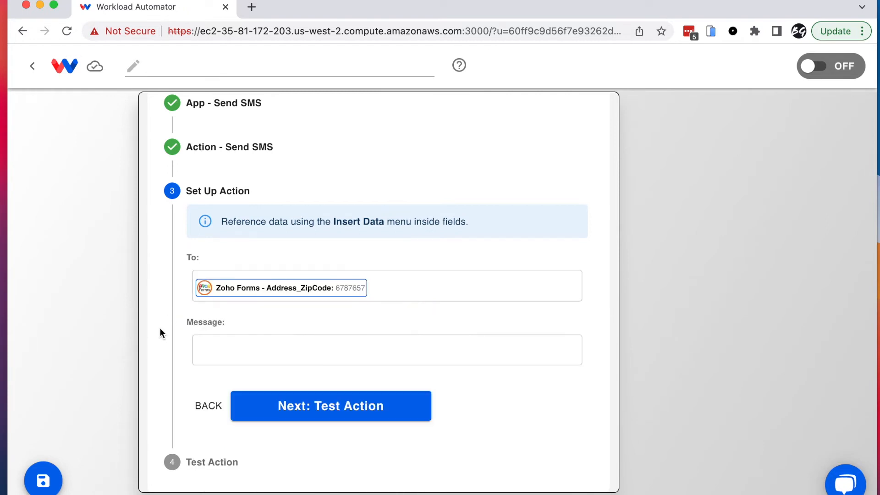
Step: Compose the SMS message from the Zoho Forms Email value followed by the text "welcome to workload!"
click(235, 353)
click(298, 430)
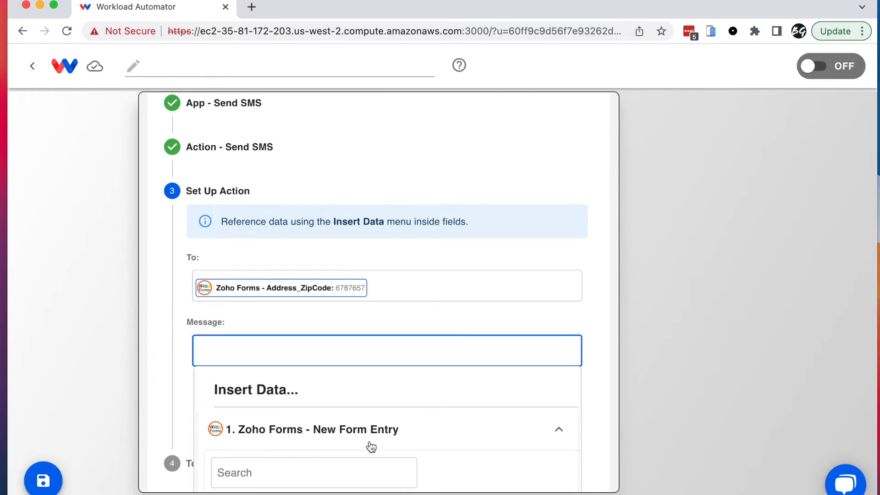
scroll(368, 446, down, 5)
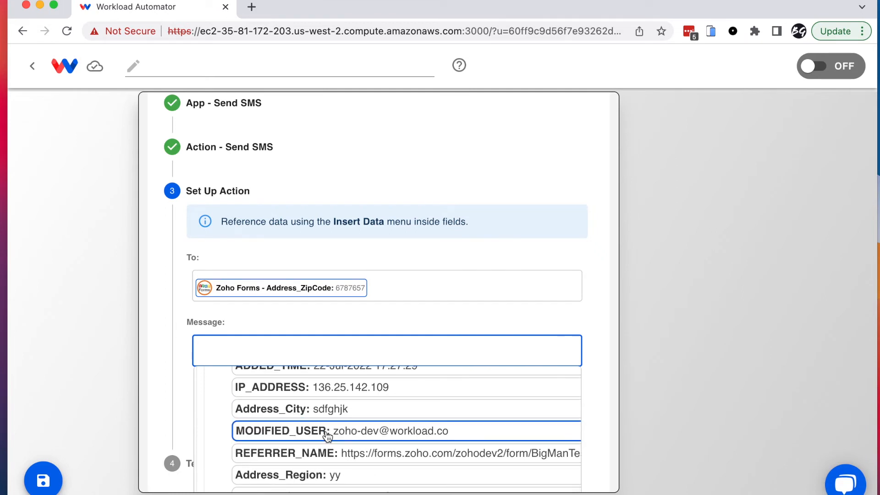
scroll(328, 436, down, 1)
scroll(312, 456, up, 5)
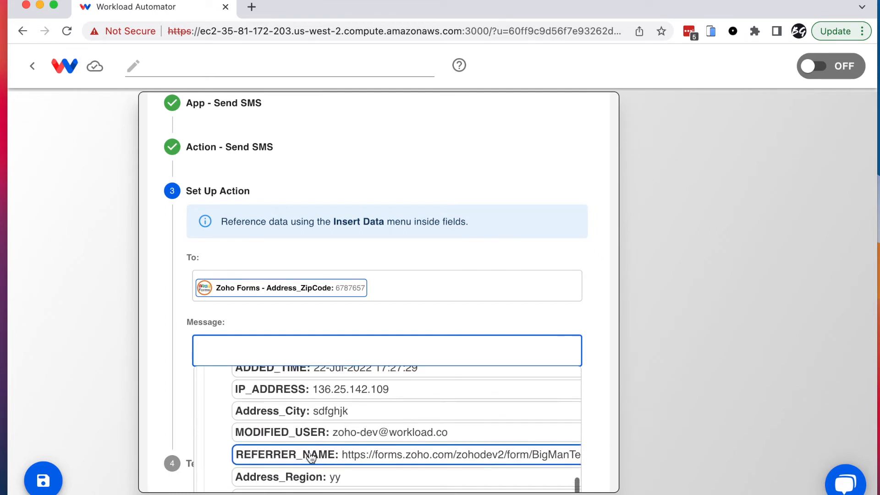
click(280, 441)
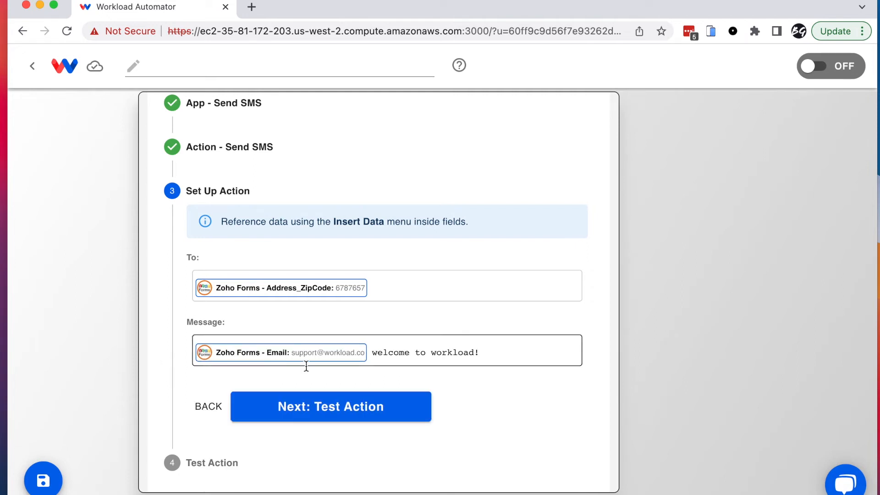
Step: Run the test of the Send SMS action and review its output
click(340, 409)
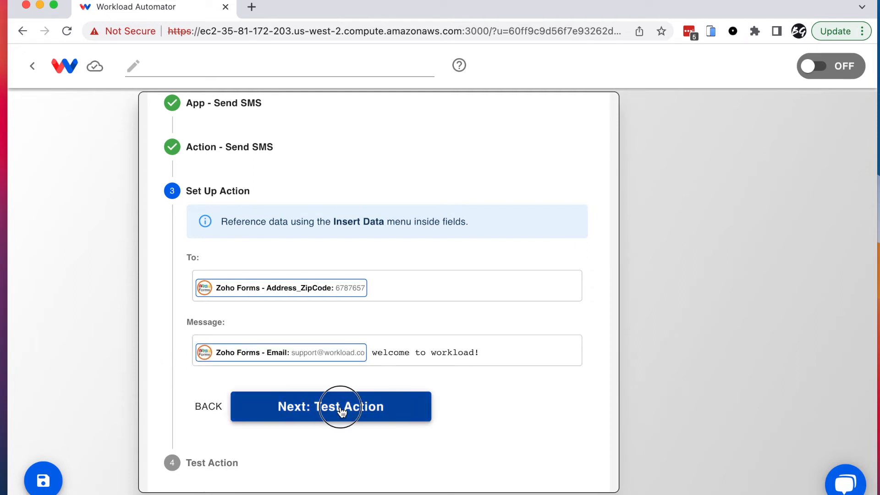
click(236, 413)
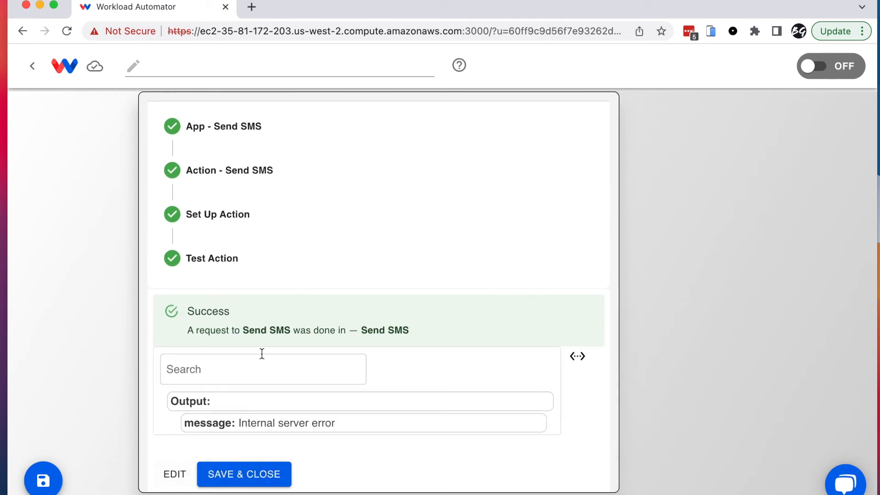
scroll(262, 353, up, 2)
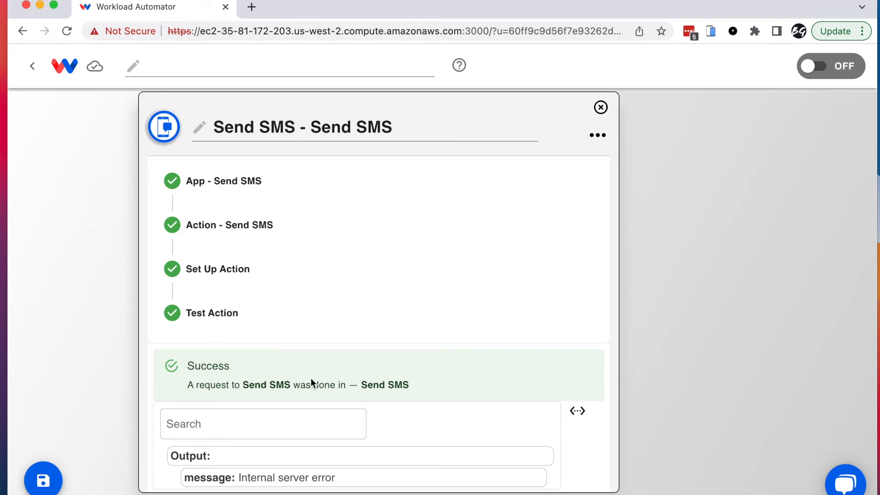
scroll(310, 380, down, 2)
scroll(231, 235, up, 2)
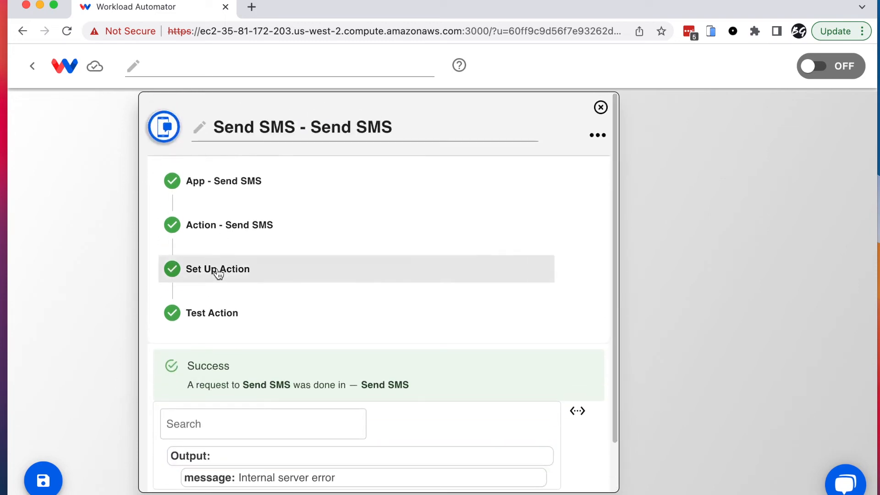
Step: Reopen the setup of the Send SMS action and check its recipient and message fields
click(217, 271)
click(370, 367)
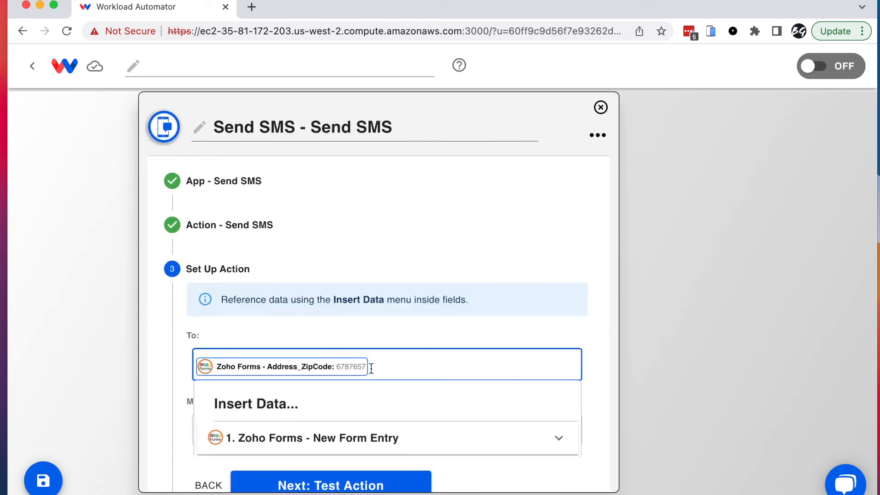
click(173, 406)
scroll(175, 419, down, 2)
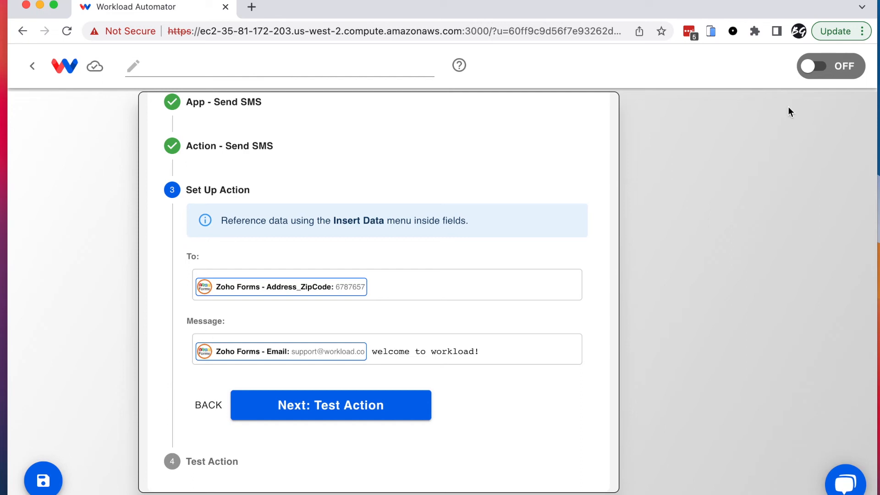
Step: Switch the workflow on so that it runs for new Zoho Forms entries
click(824, 71)
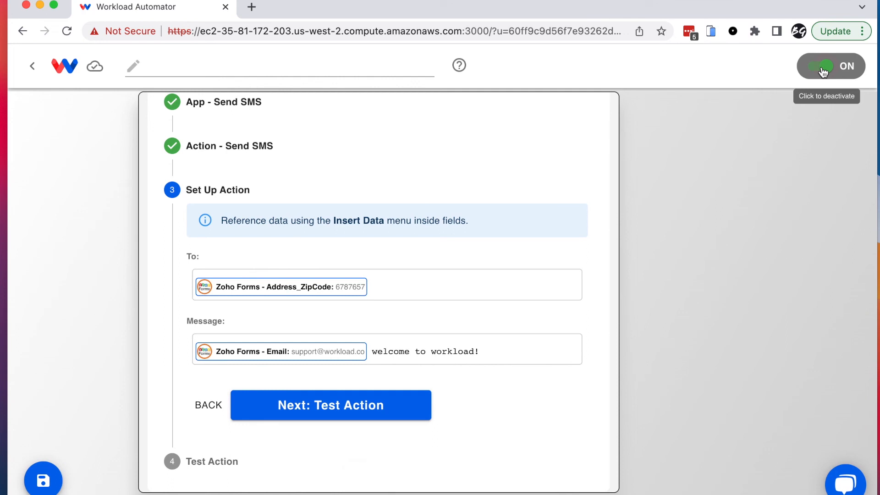
click(397, 348)
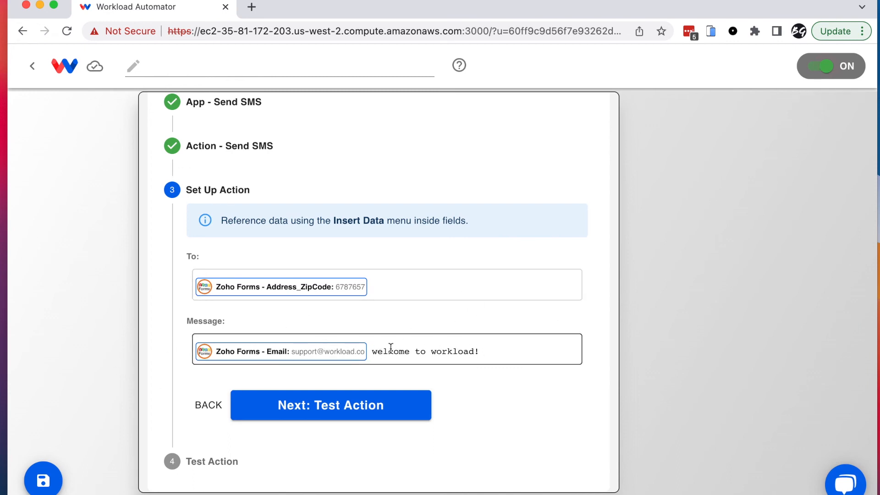